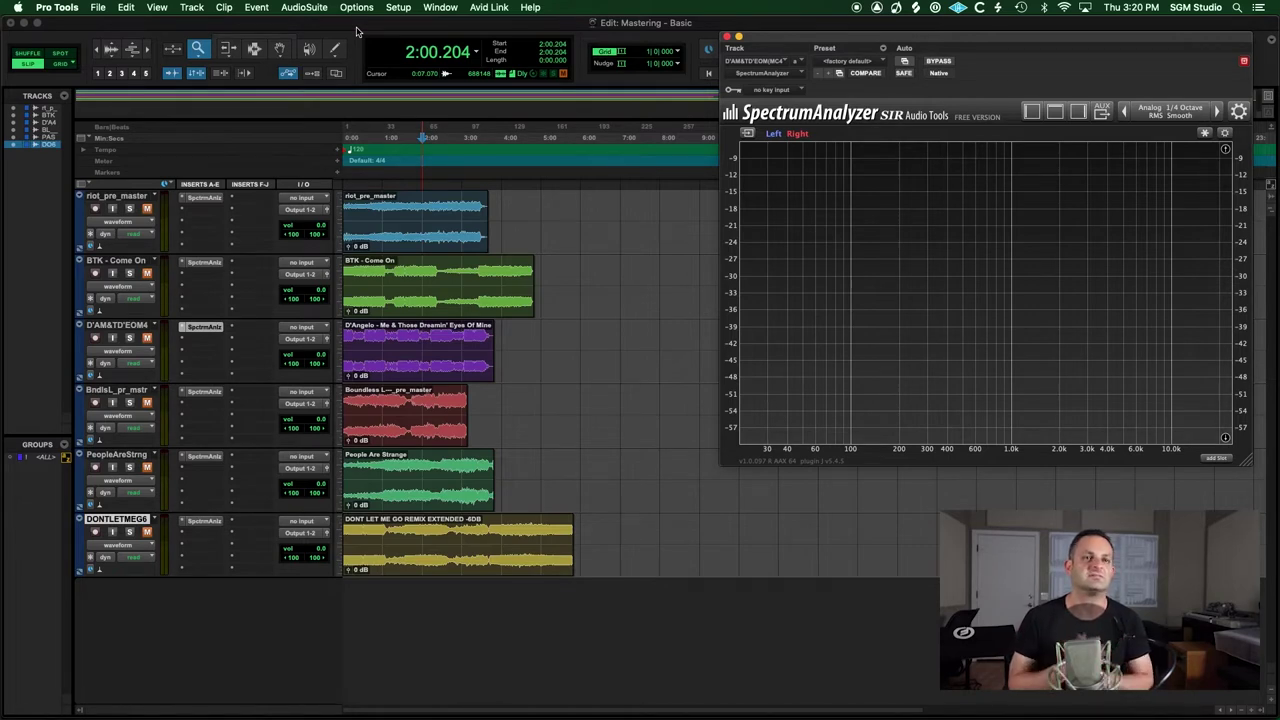
# Show the SpectrumAnalyzer for riot_pre_master and nudge its window slightly left
pyautogui.click(204, 198)
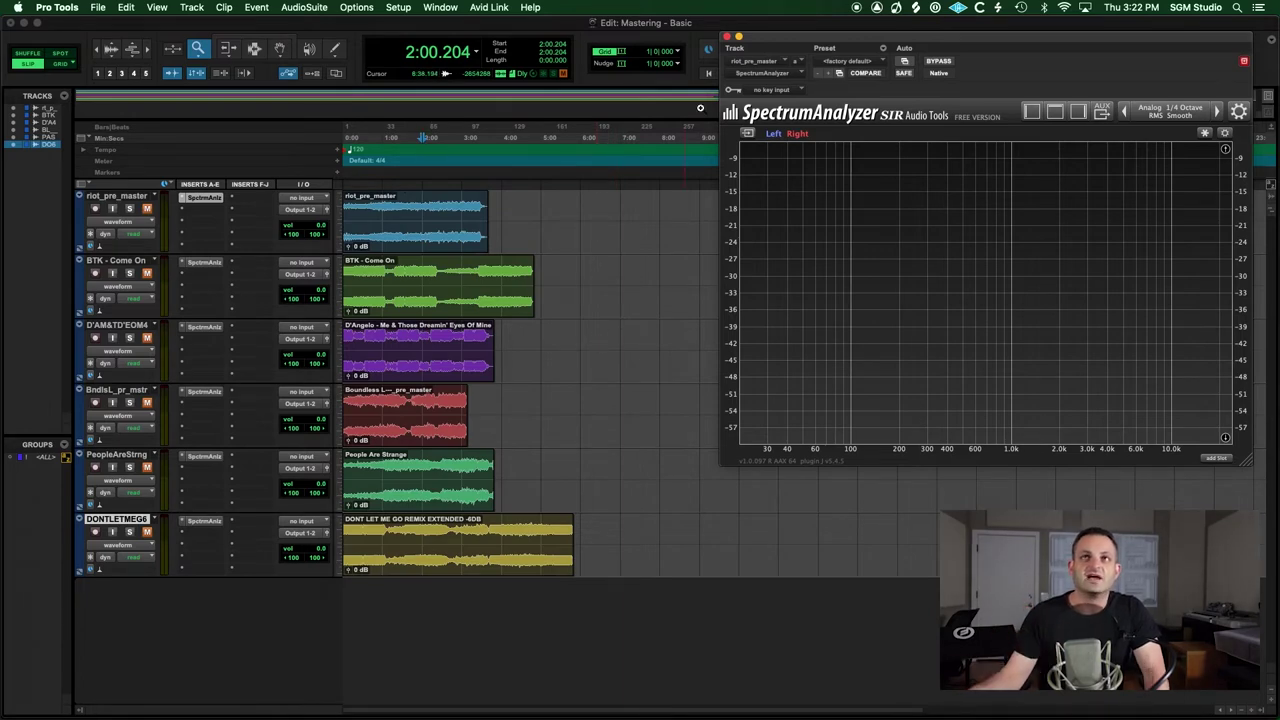
pyautogui.moveTo(803, 40); pyautogui.dragTo(776, 41)
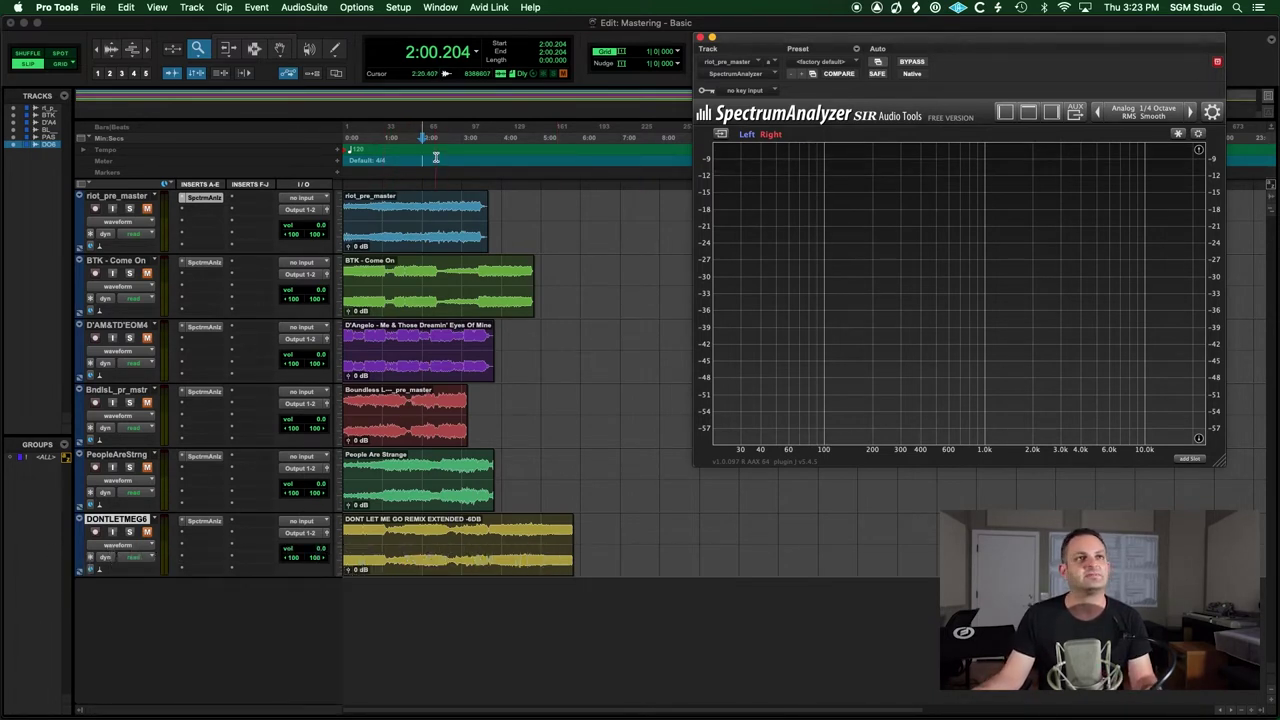
# Reopen riot_pre_master's analyzer and play from 1:08.688
pyautogui.click(387, 160)
pyautogui.click(210, 197)
pyautogui.click(212, 198)
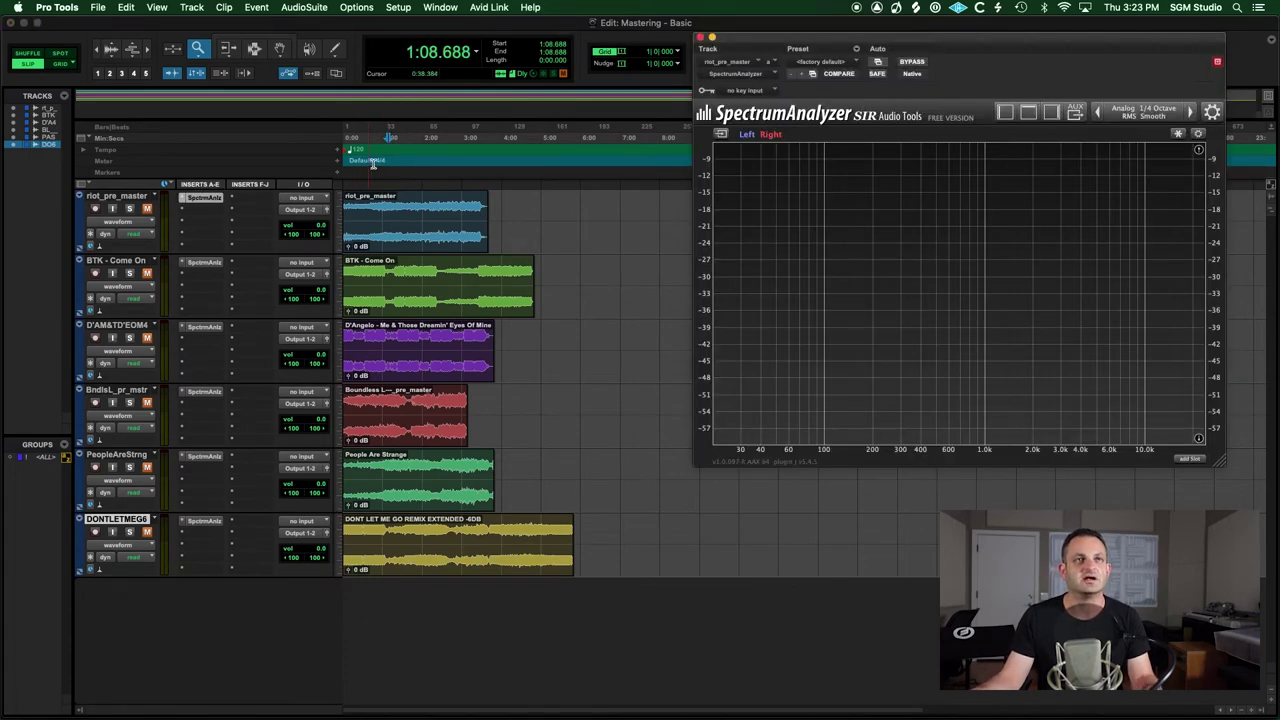
pyautogui.press('space')
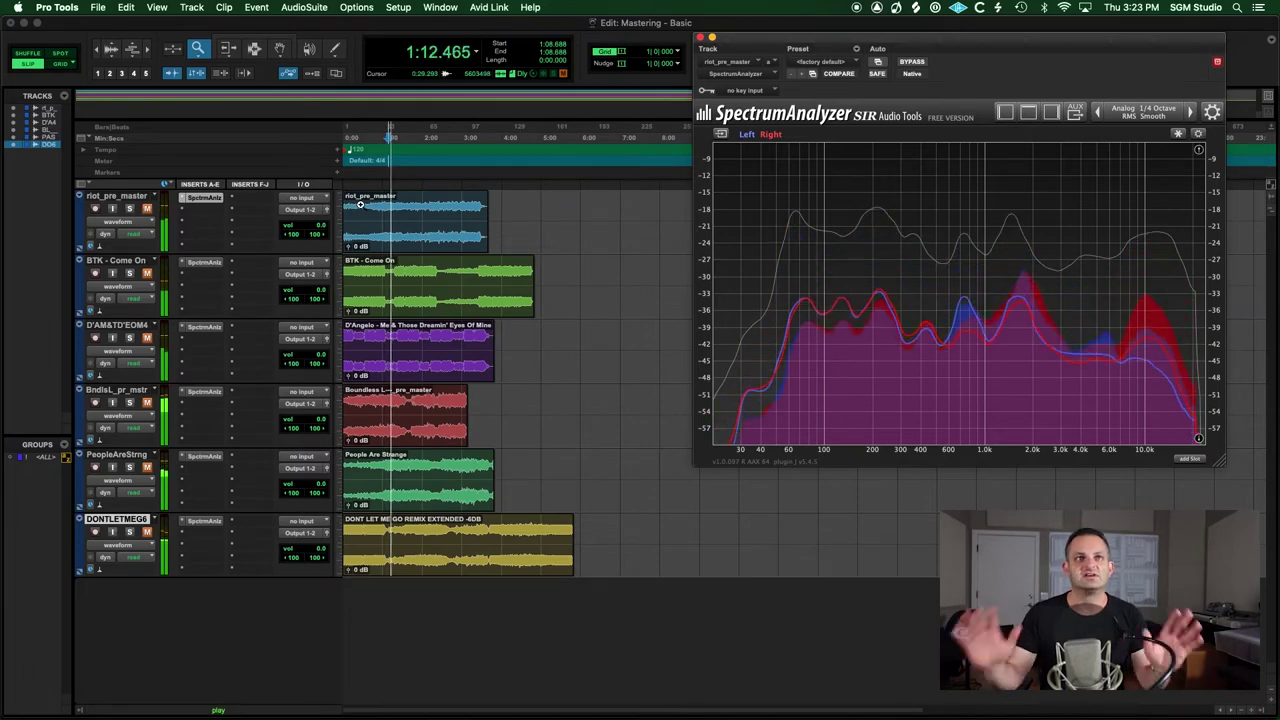
# Audition riot_pre_master at about 0:20, 1:16 and 2:23, then switch the analyzer to BTK - Come On
pyautogui.click(357, 186)
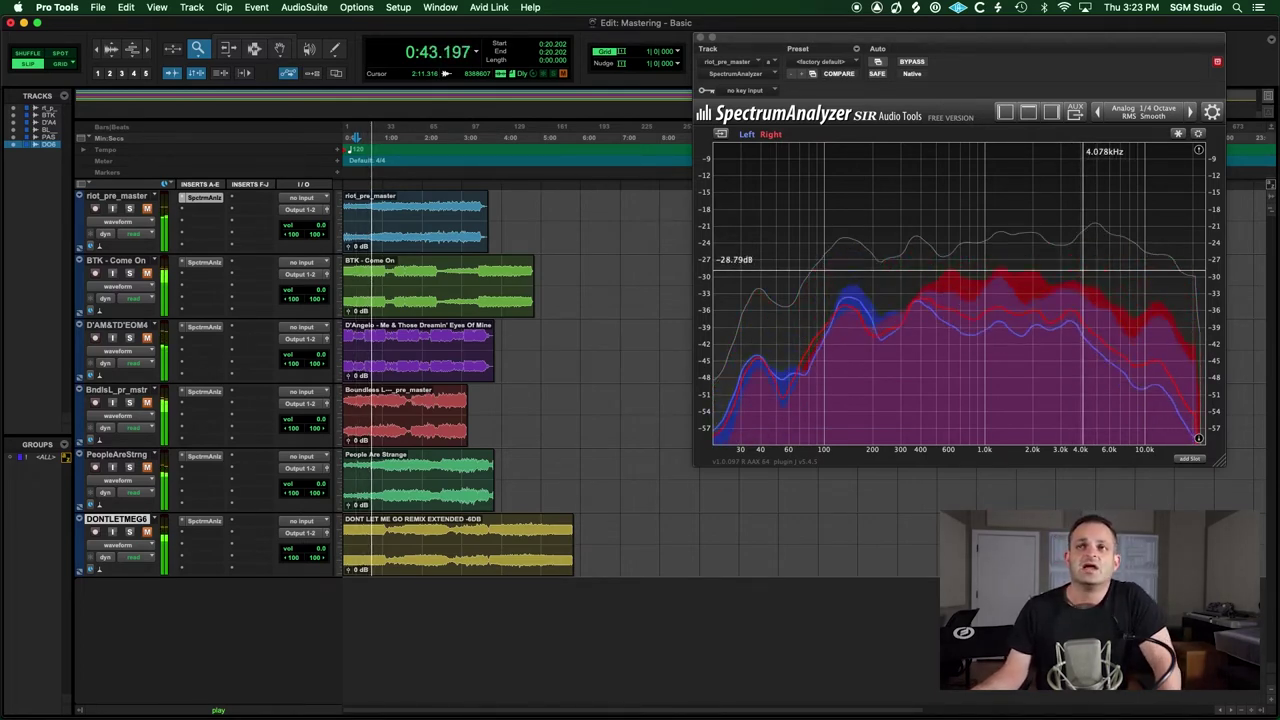
pyautogui.click(396, 172)
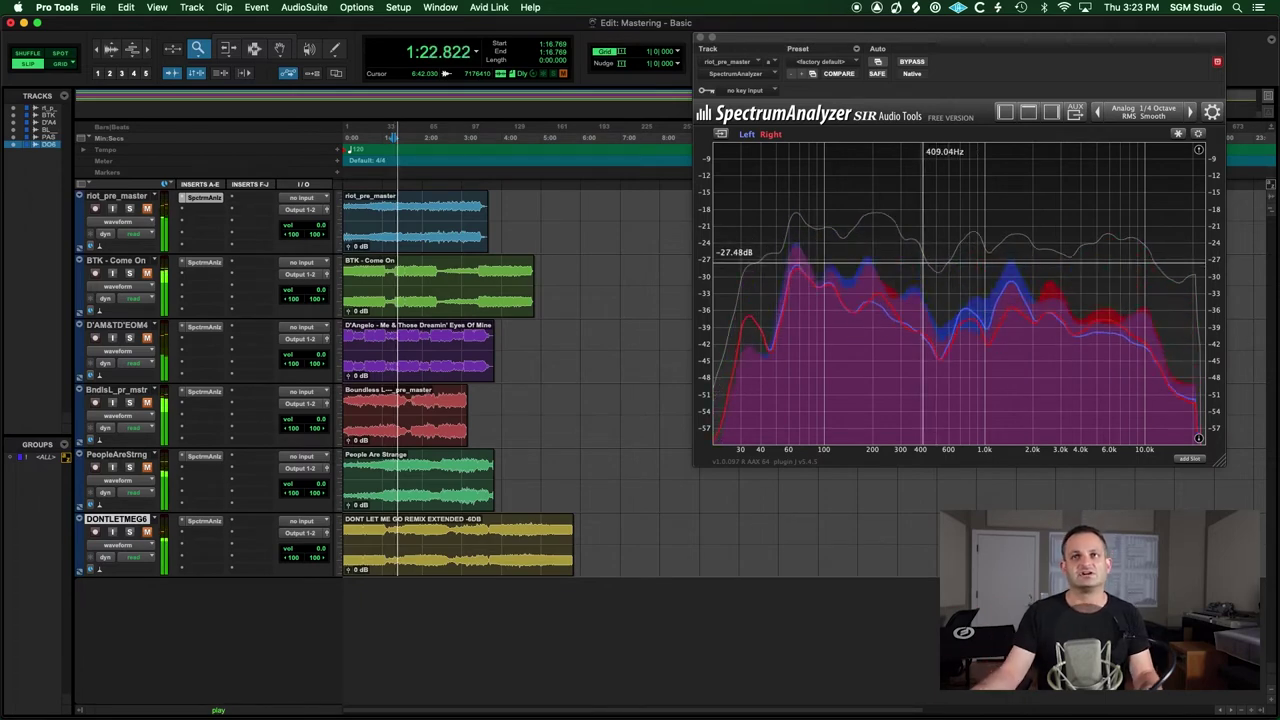
pyautogui.click(437, 168)
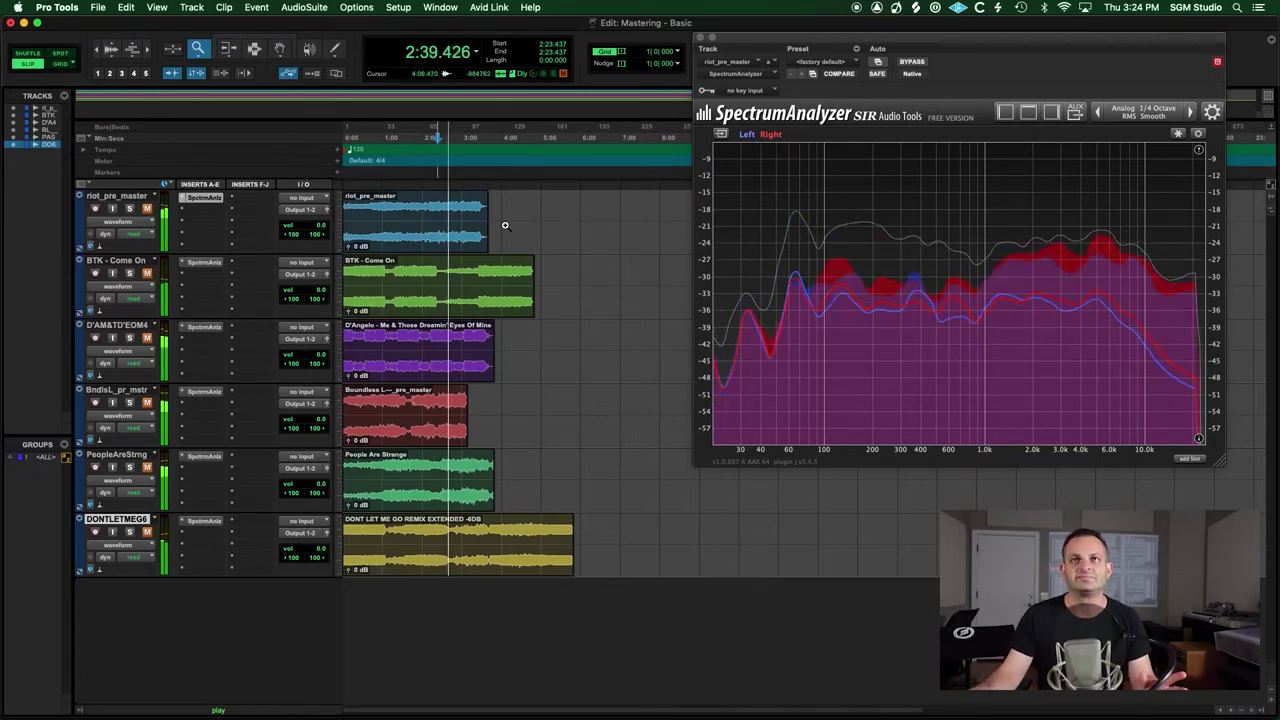
pyautogui.click(203, 262)
# Restart BTK - Come On playback from 1:35.96 to watch its spectrum
pyautogui.press('space')
pyautogui.click(406, 172)
pyautogui.press('space')
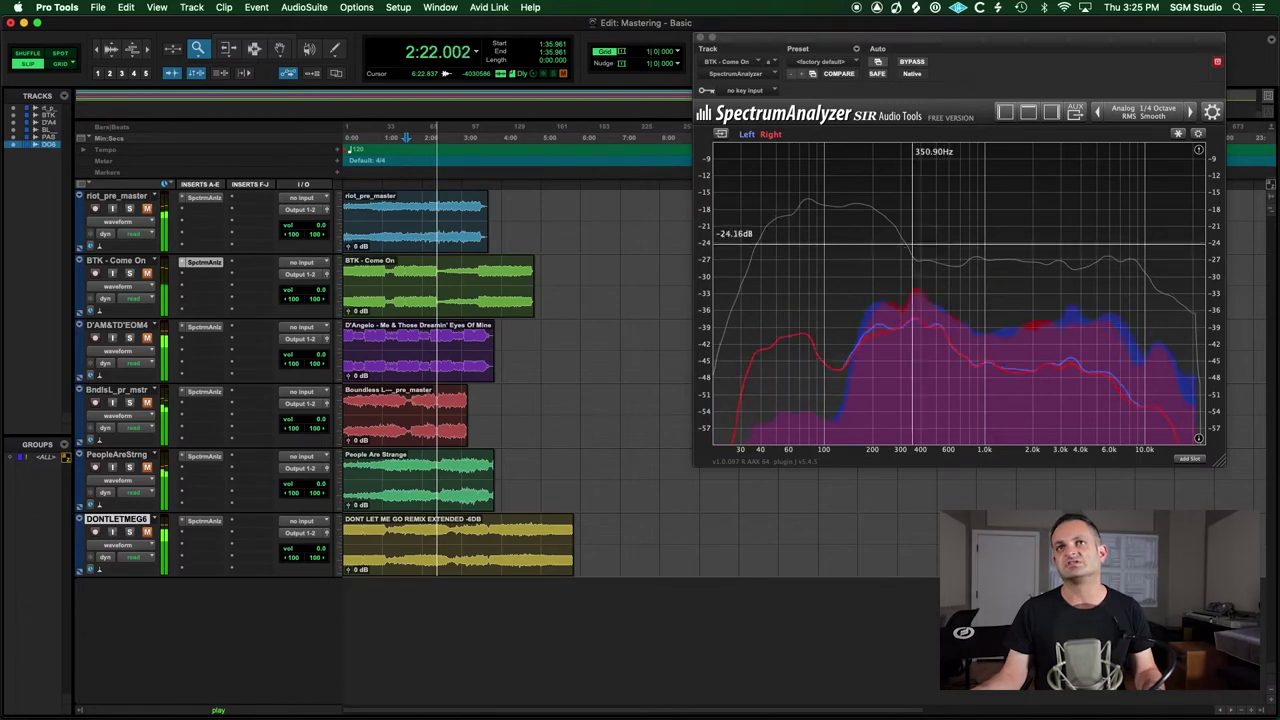
# Play the D'Angelo track with its analyzer from 1:23.840, then stop and rewind to 0:55.556
pyautogui.press('space')
pyautogui.click(204, 326)
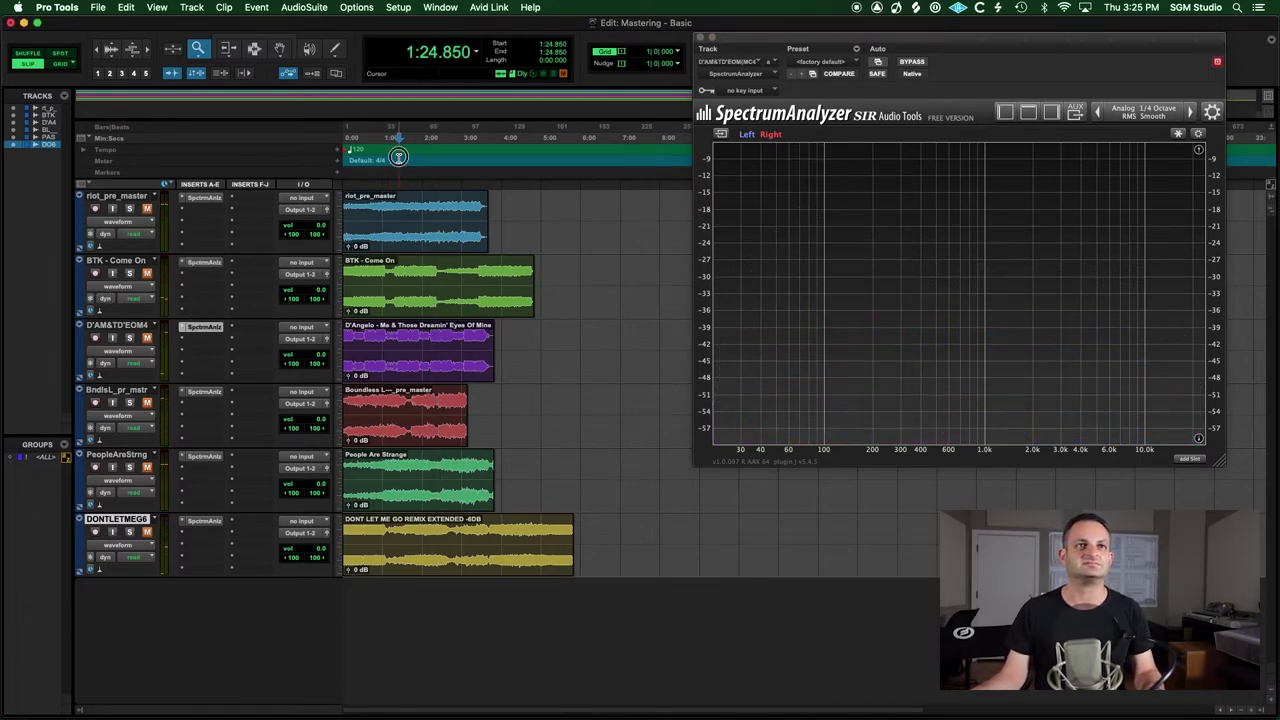
pyautogui.press('space')
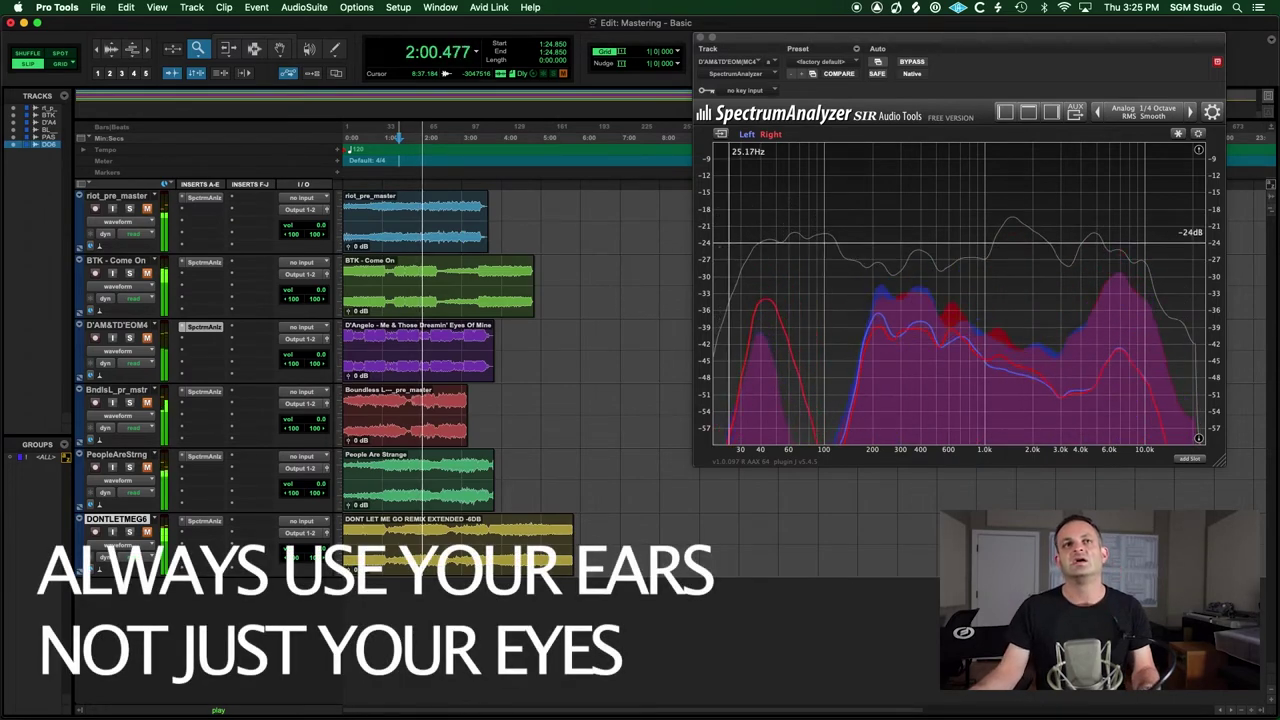
pyautogui.click(398, 163)
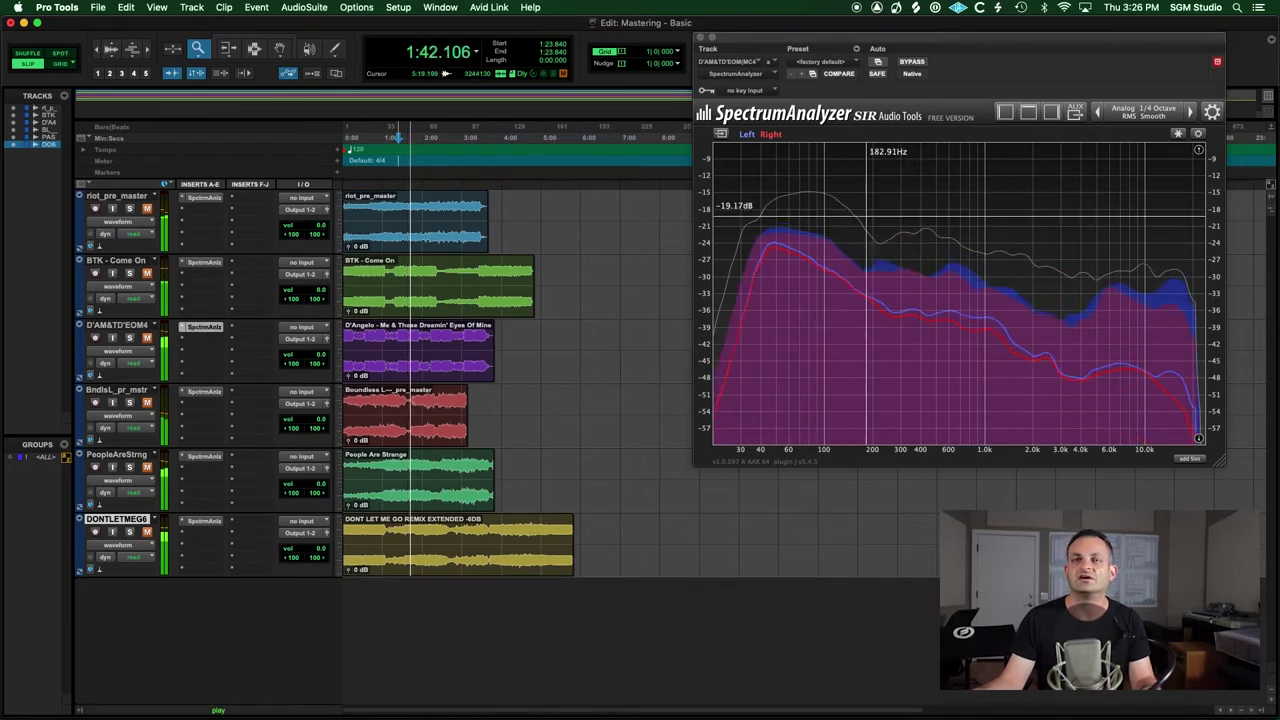
pyautogui.press('space')
pyautogui.press('KP_1')
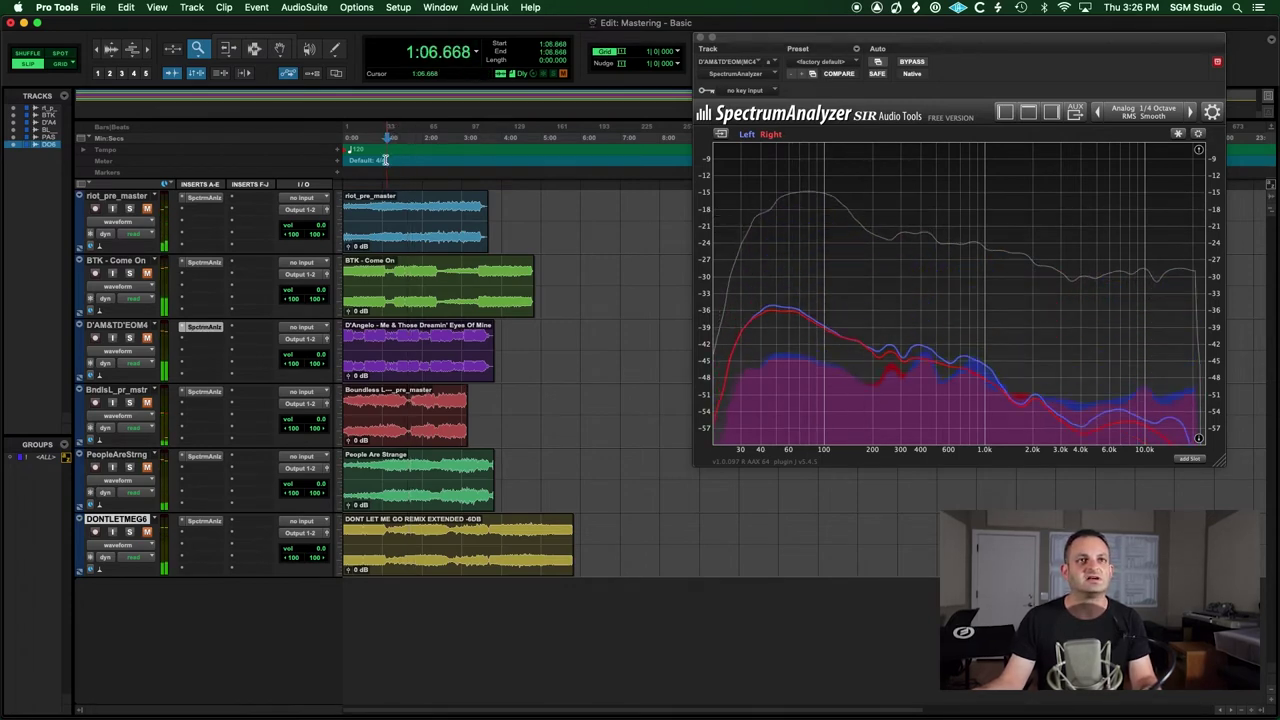
# Show the Boundless track's analyzer and play it, restarting from about 1:25 on a zoomed timeline
pyautogui.click(210, 392)
pyautogui.press('space')
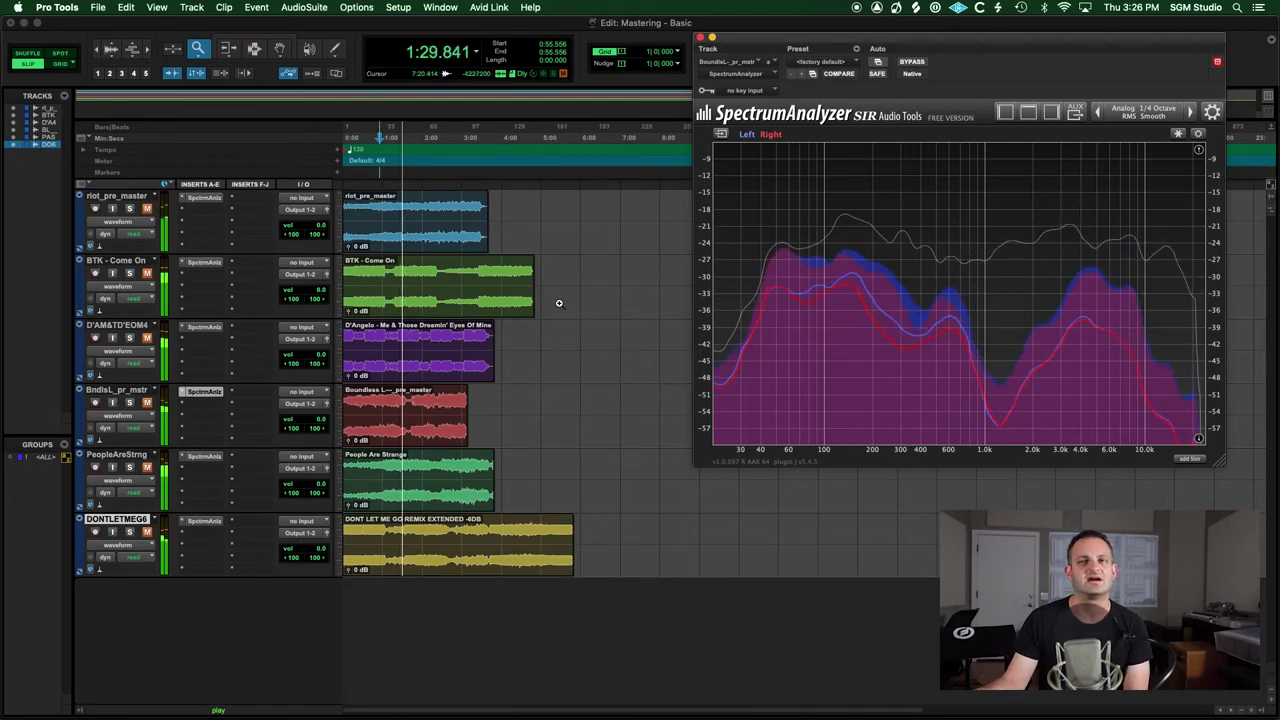
pyautogui.click(381, 191)
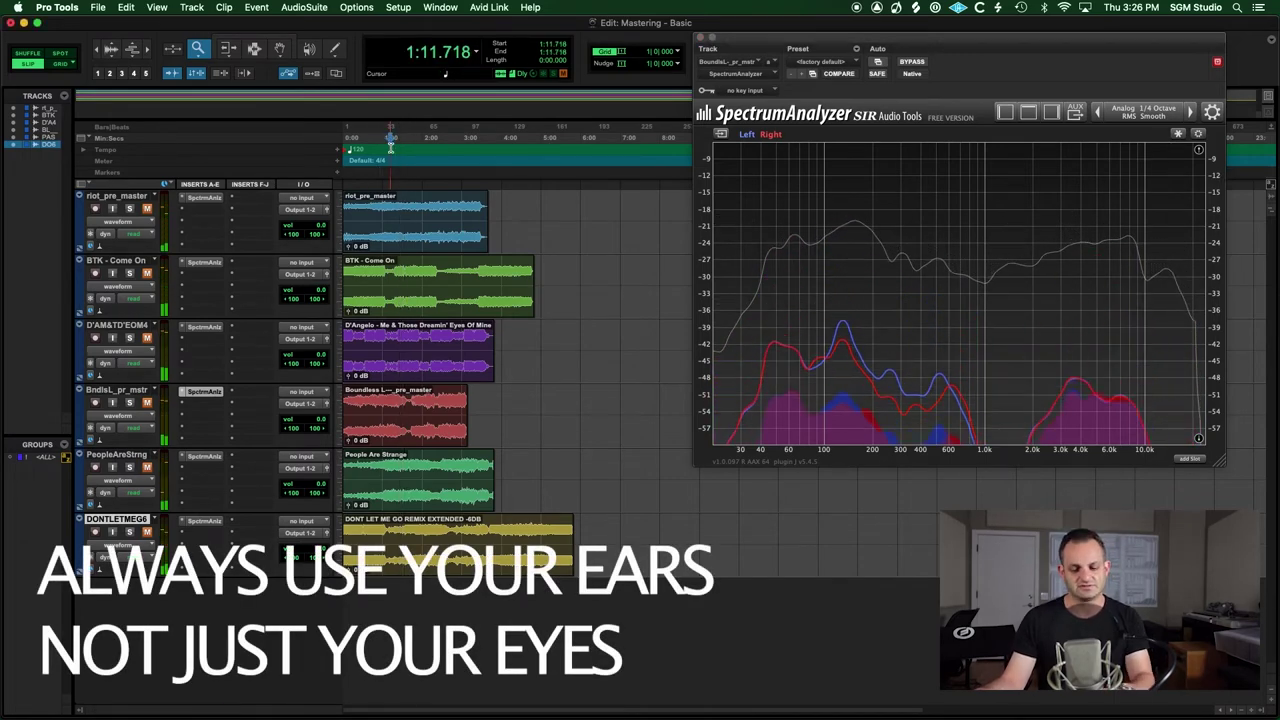
pyautogui.press('super+bracketright')
pyautogui.click(453, 151)
pyautogui.press('space')
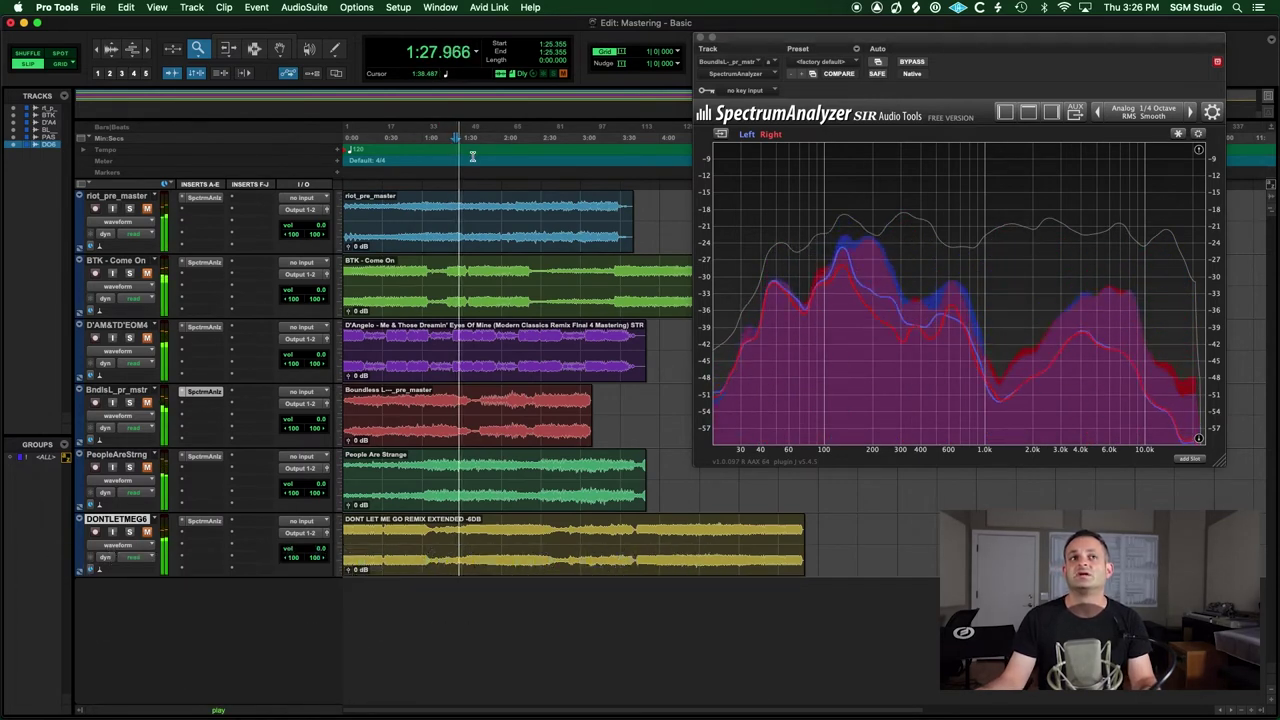
pyautogui.press('super+bracketleft')
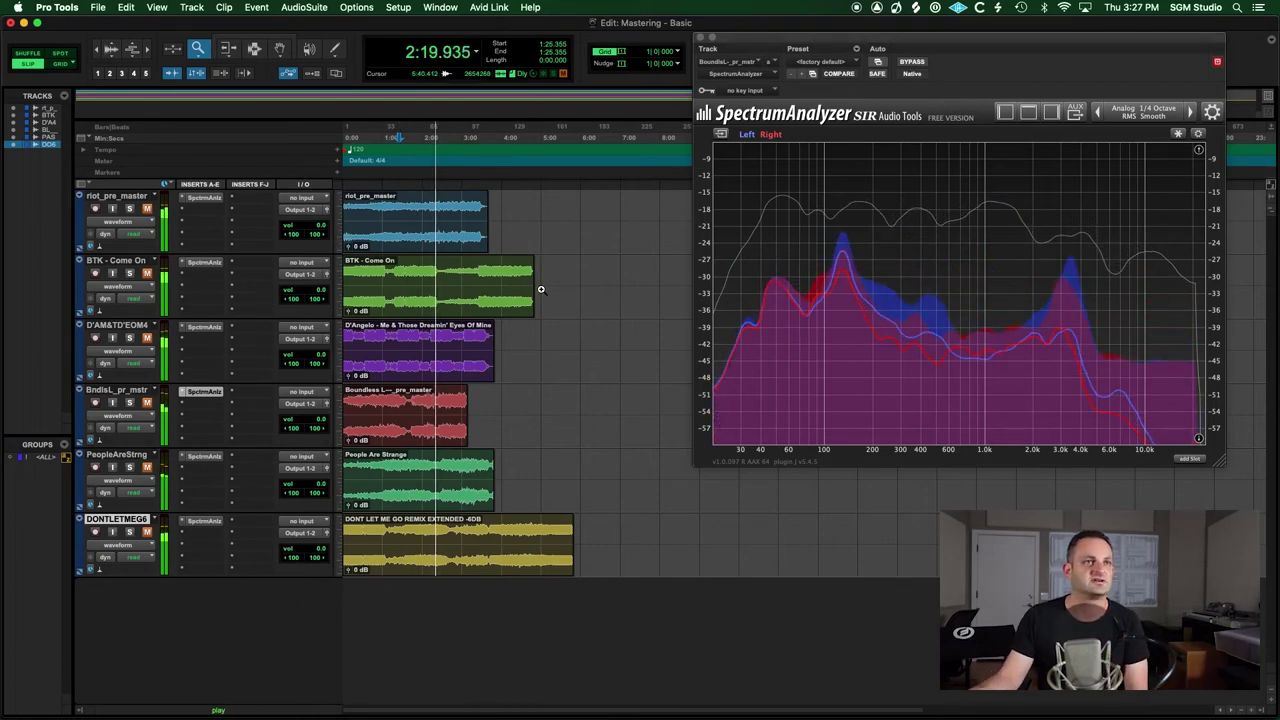
# Switch the analyzer to People Are Strange, play the song, then stop
pyautogui.press('space')
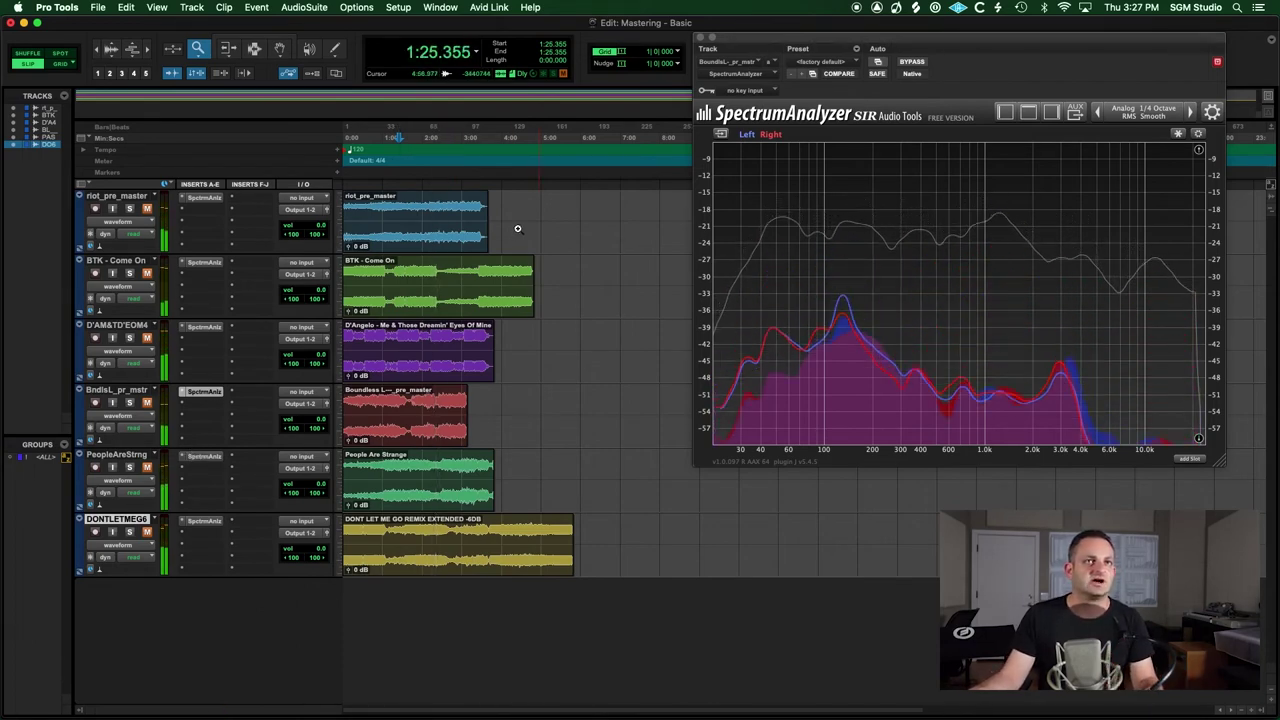
pyautogui.click(195, 460)
pyautogui.press('space')
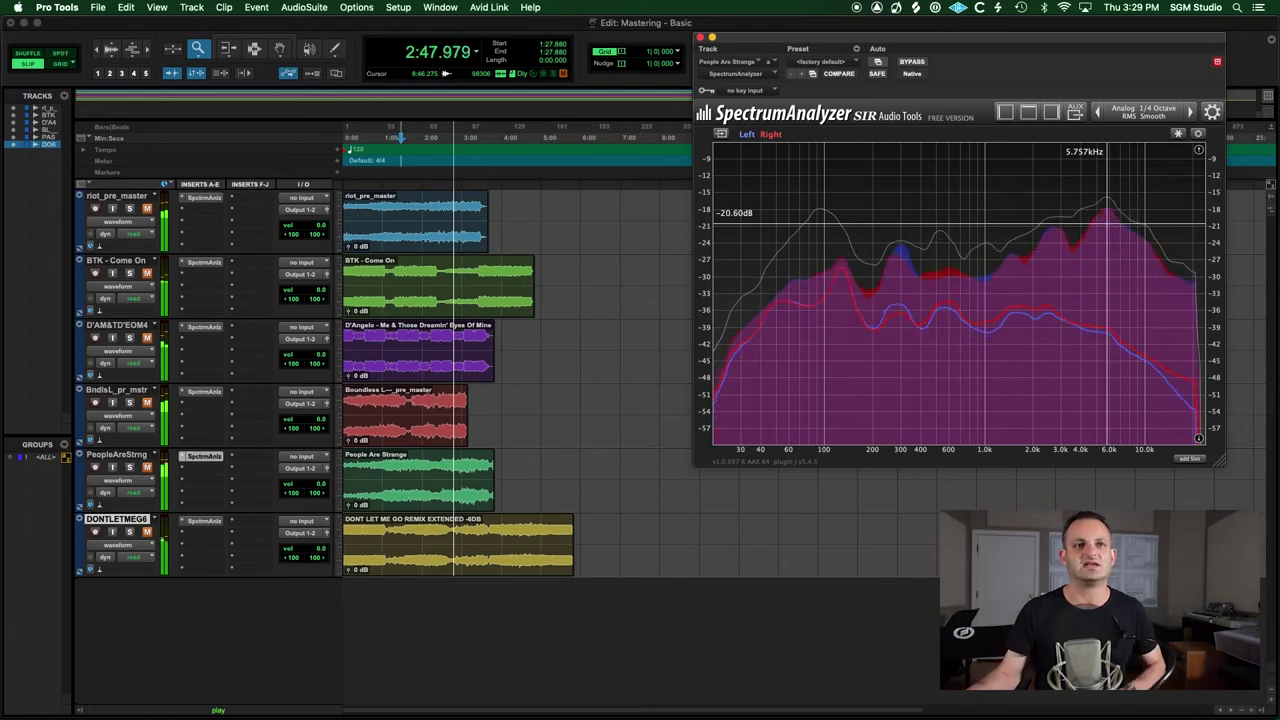
pyautogui.press('space')
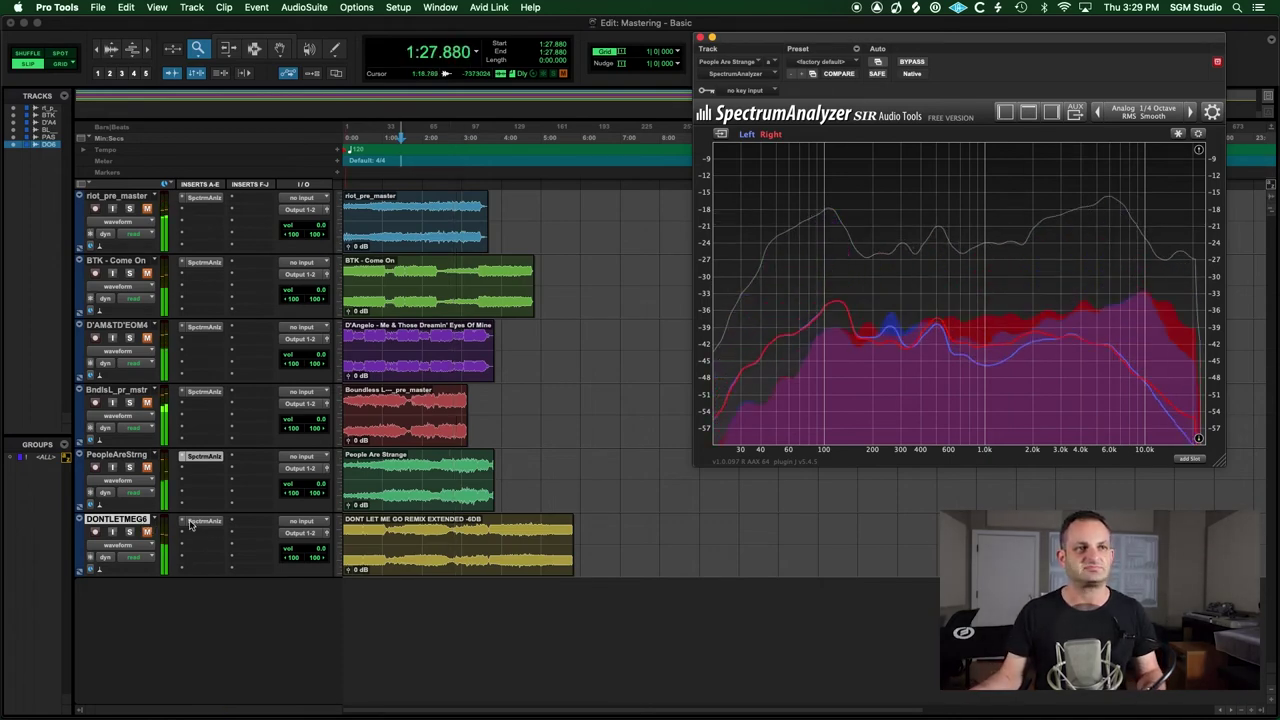
# Show DONTLETMEGO6's analyzer and play from about 1:45, then from about 2:24
pyautogui.click(198, 523)
pyautogui.click(413, 137)
pyautogui.press('space')
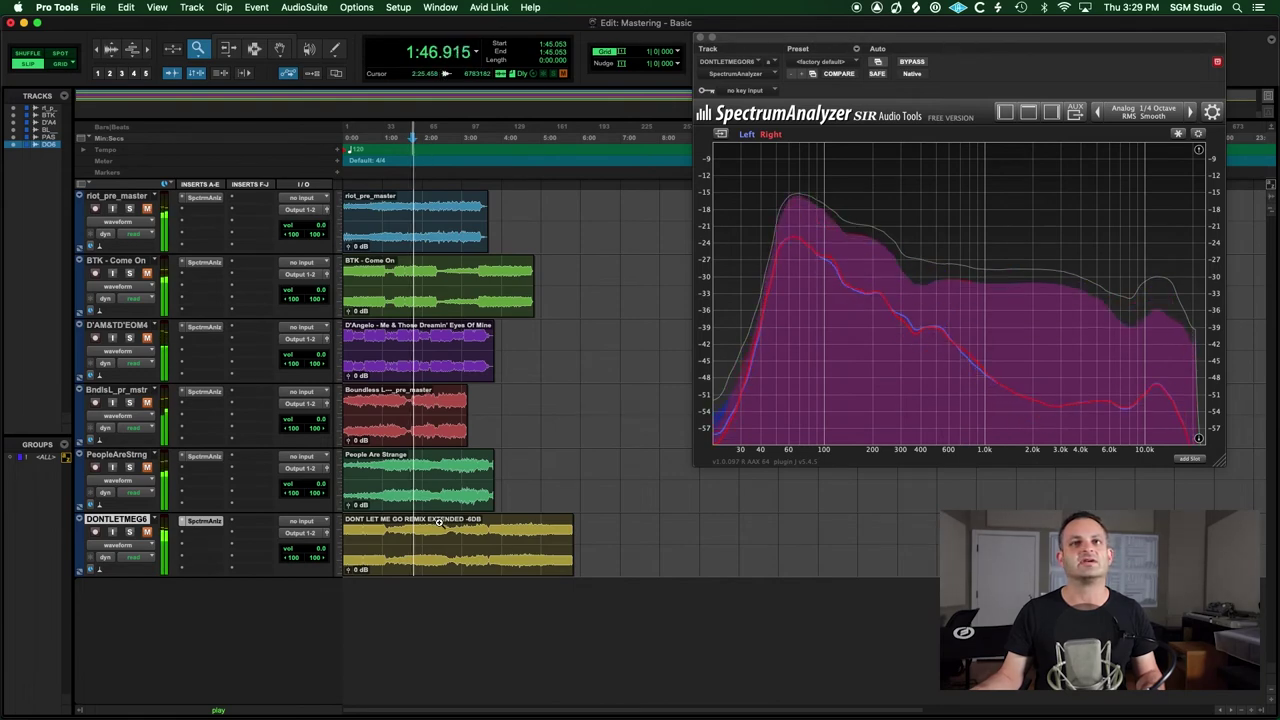
pyautogui.click(439, 137)
pyautogui.press('space')
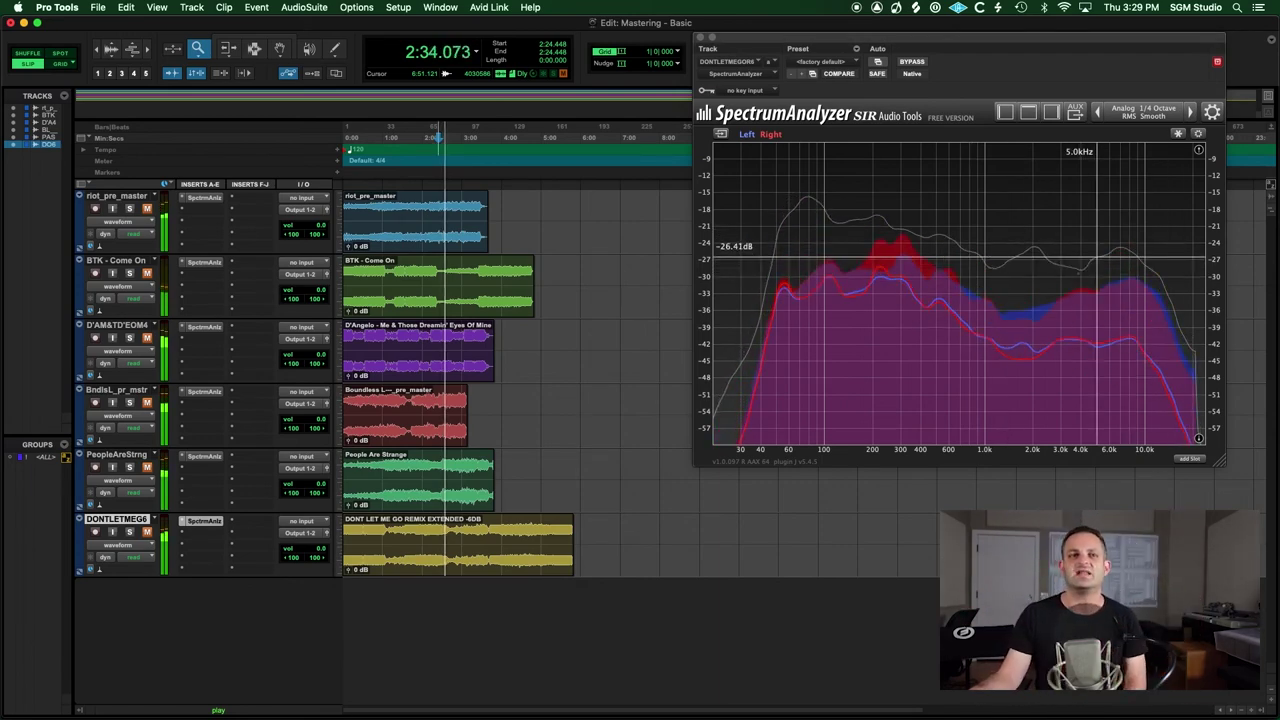
# Jump playback to about 4:05, 3:55 and 1:27, then stop at 1:48.083
pyautogui.click(504, 157)
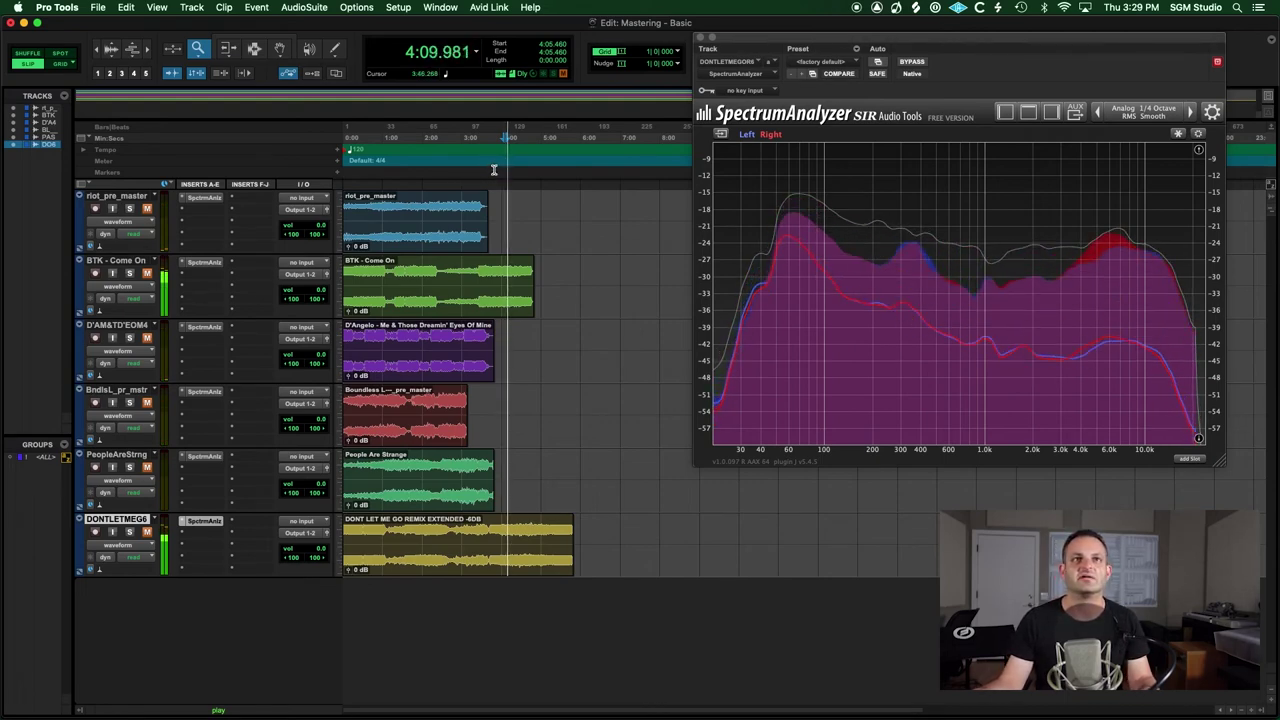
pyautogui.click(498, 167)
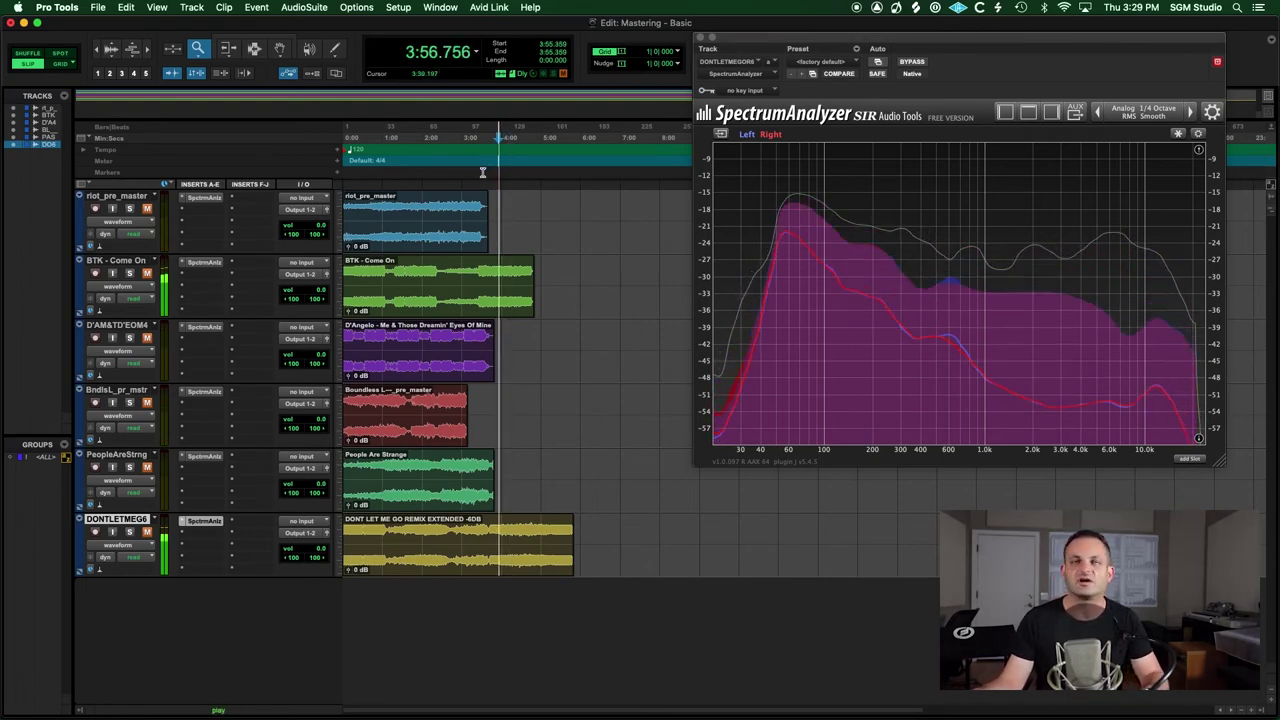
pyautogui.click(401, 170)
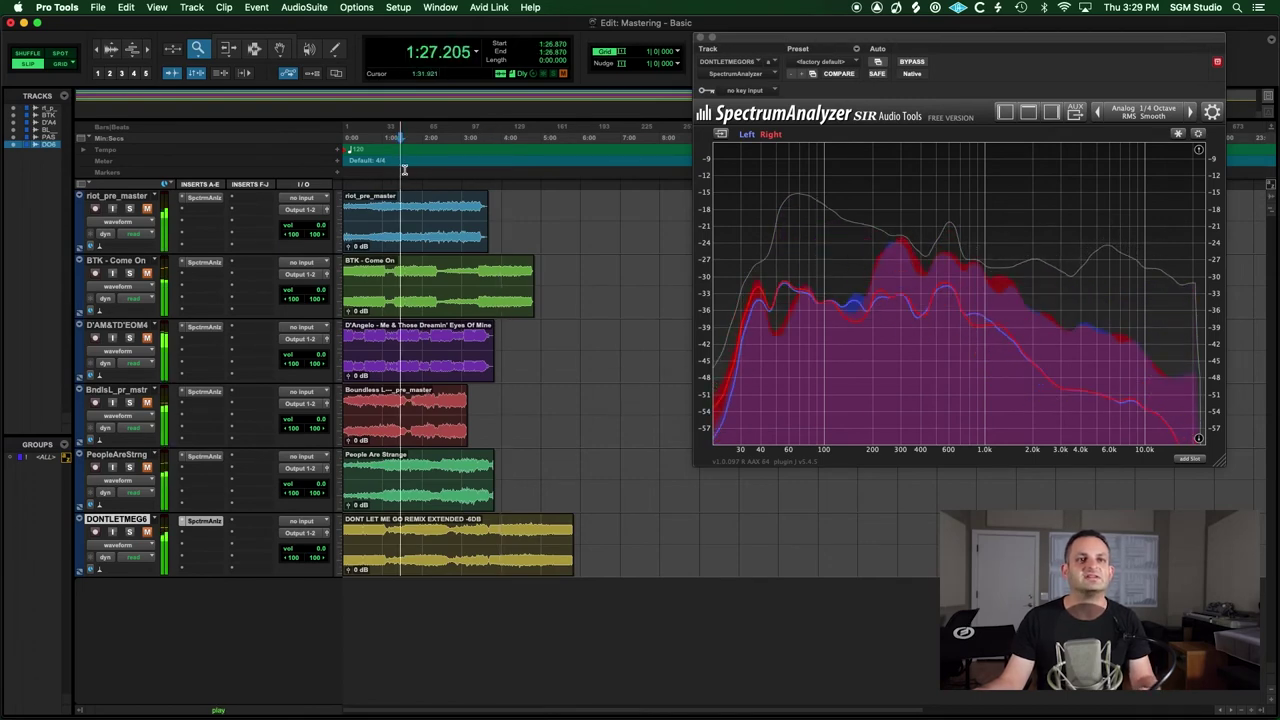
pyautogui.click(413, 167)
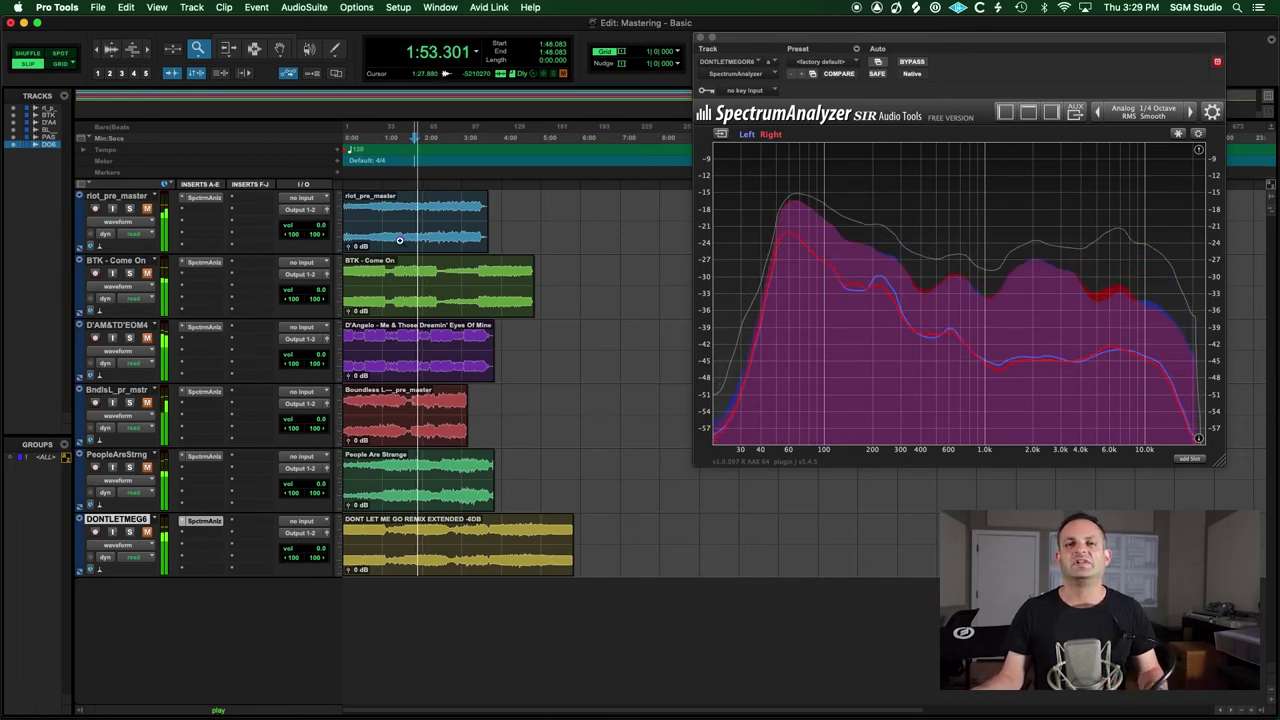
pyautogui.press('space')
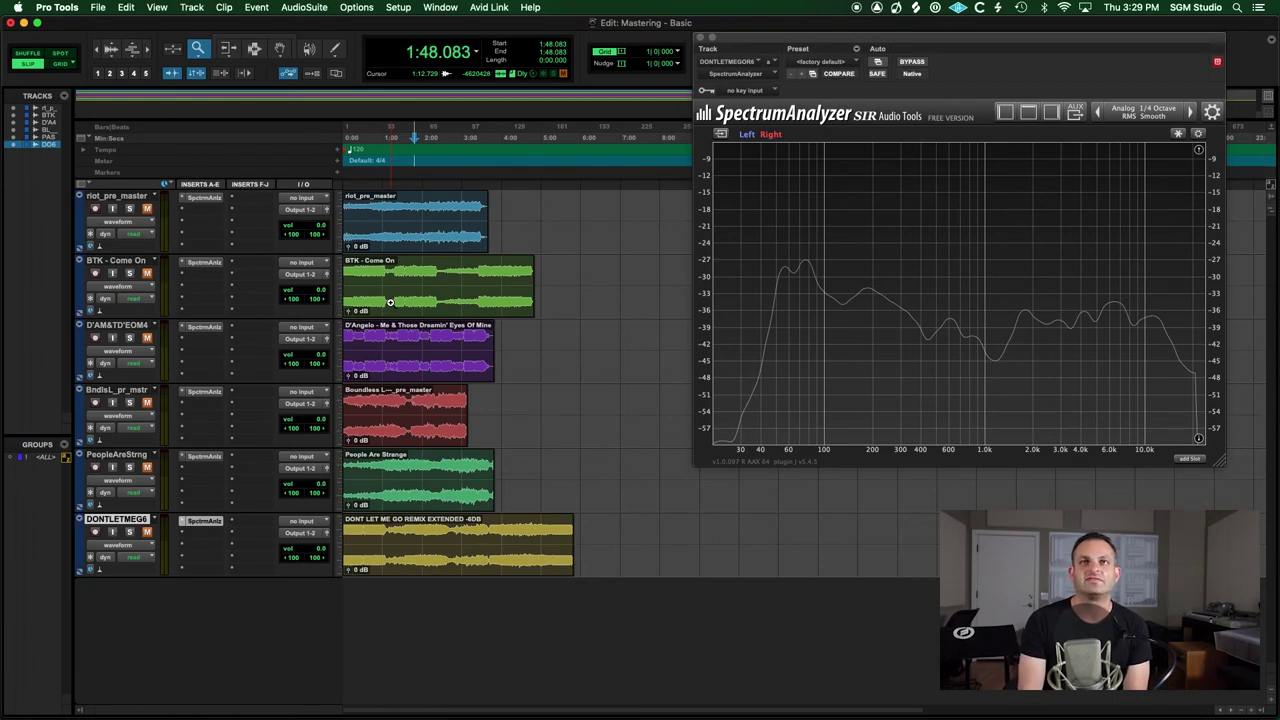
# Clear the analyzer's lingering peak-hold curve with playback parked at 1:48.083
pyautogui.press('space')
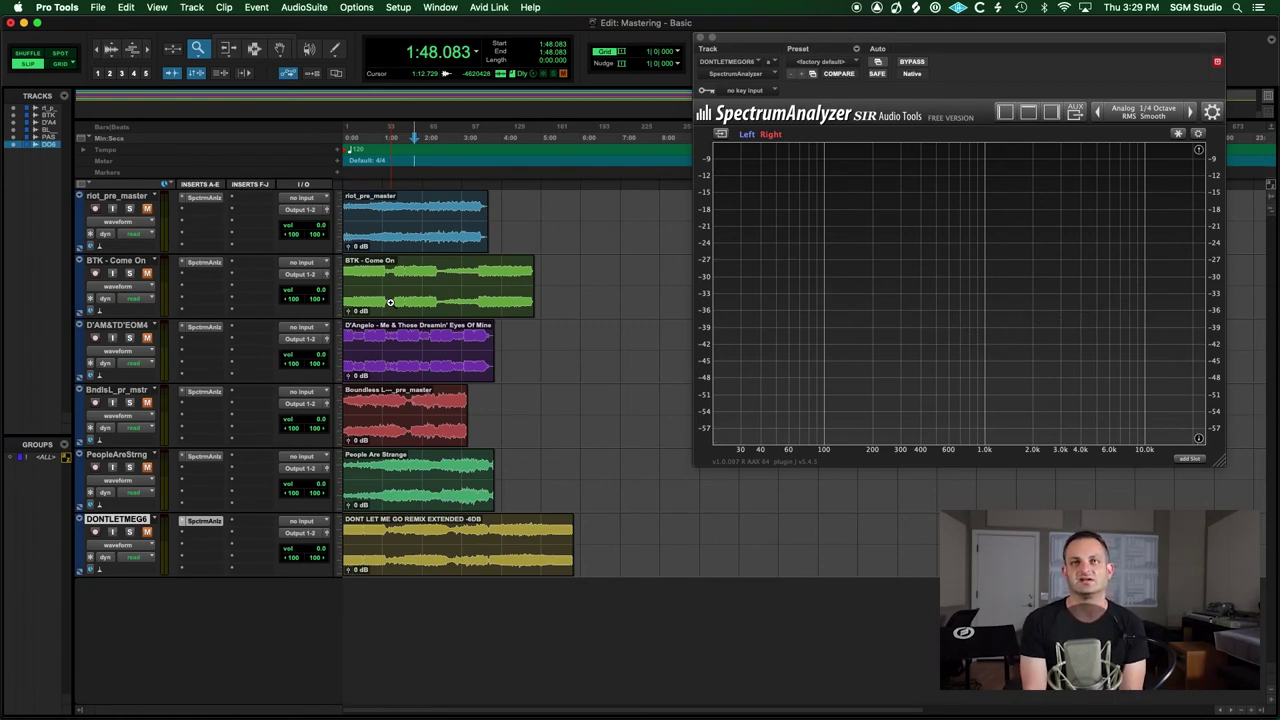